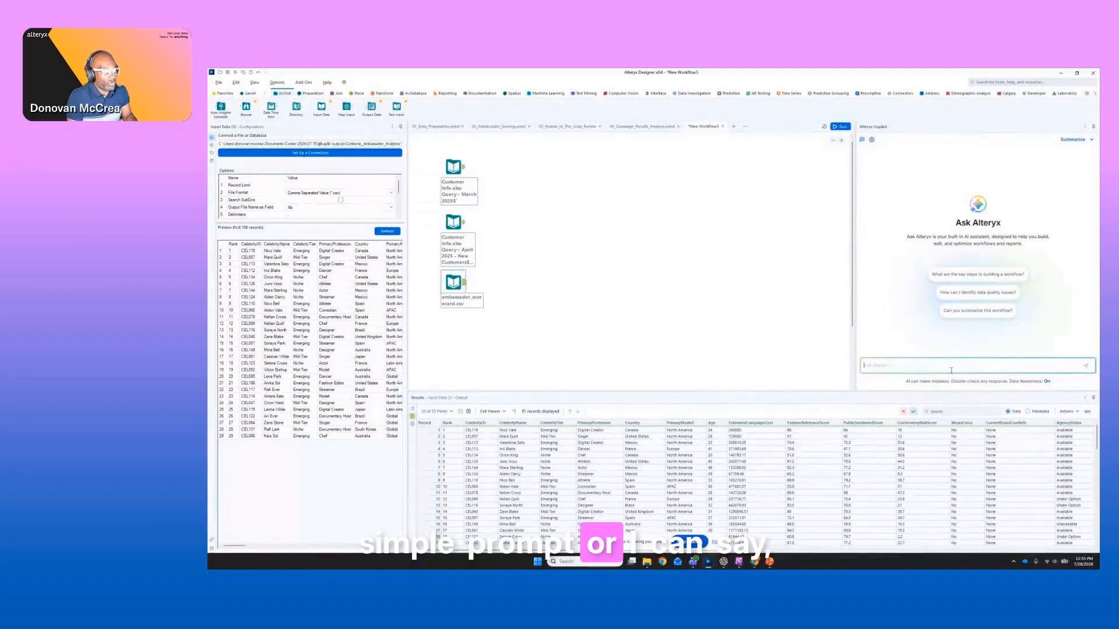
Ask the Ask Alteryx assistant "can you tell me about the input files on the canvas" and read its reply.
text(can yo)
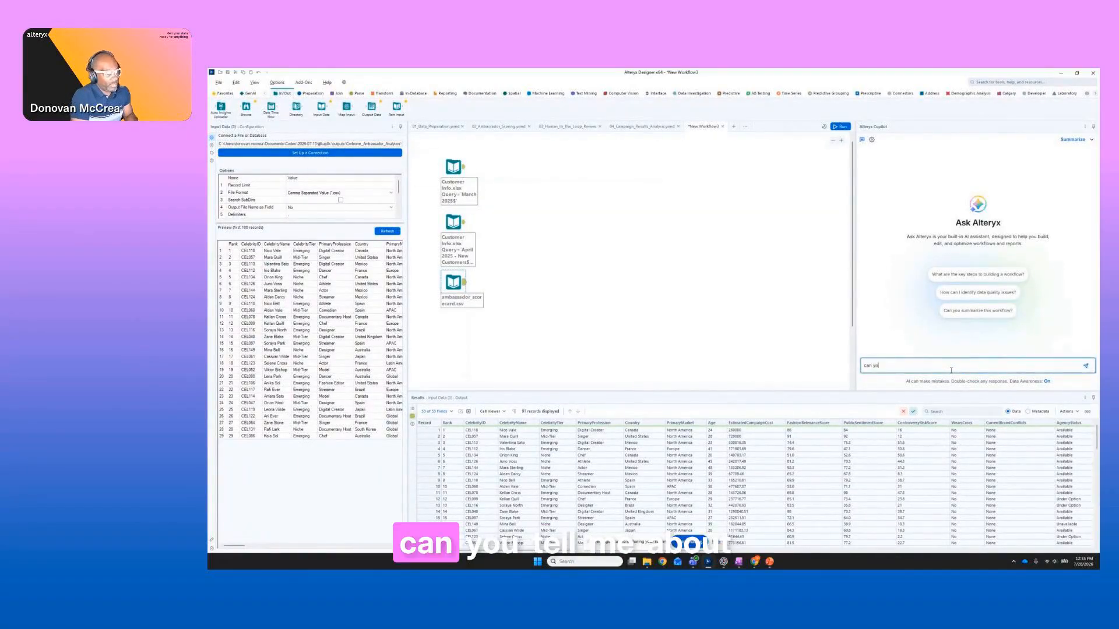
text(u tell me about th)
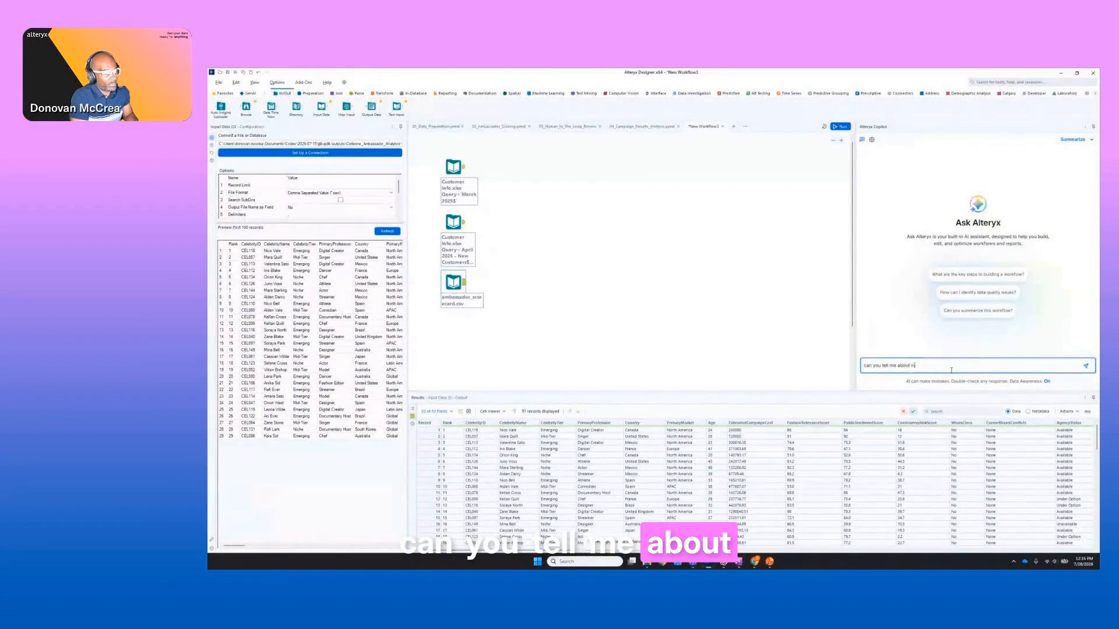
text(e input fi)
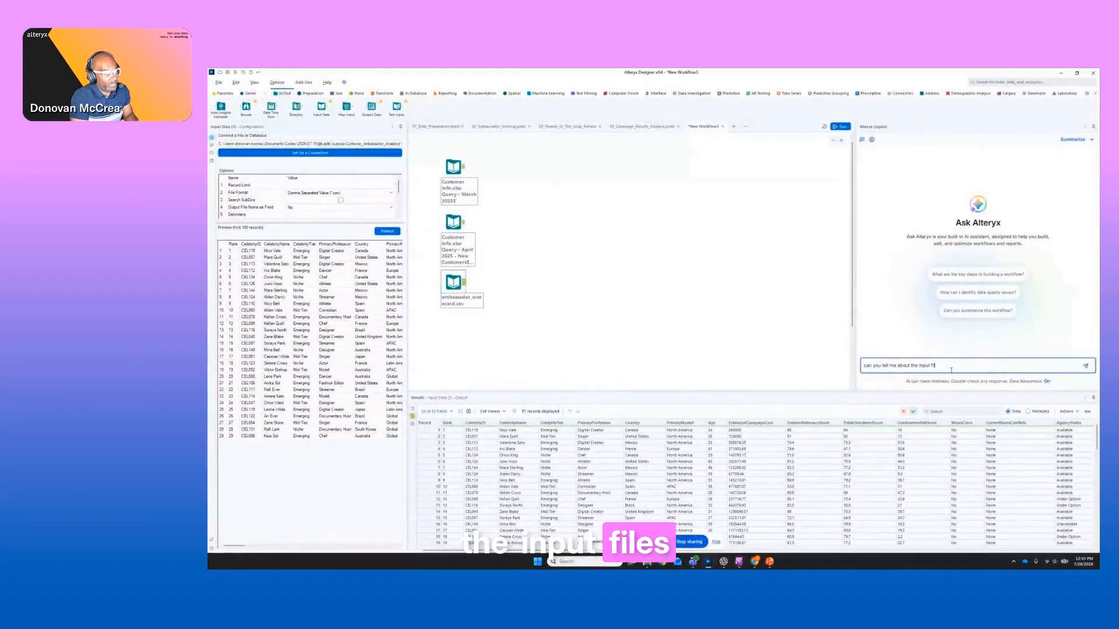
text(les on the c)
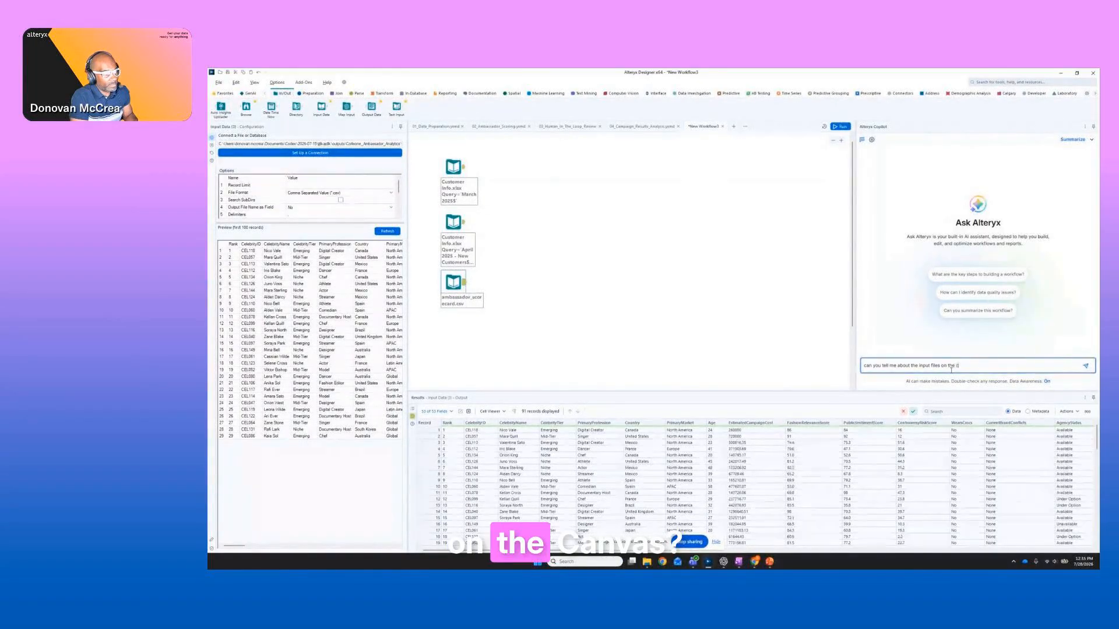
text(anvas)
key(Return)
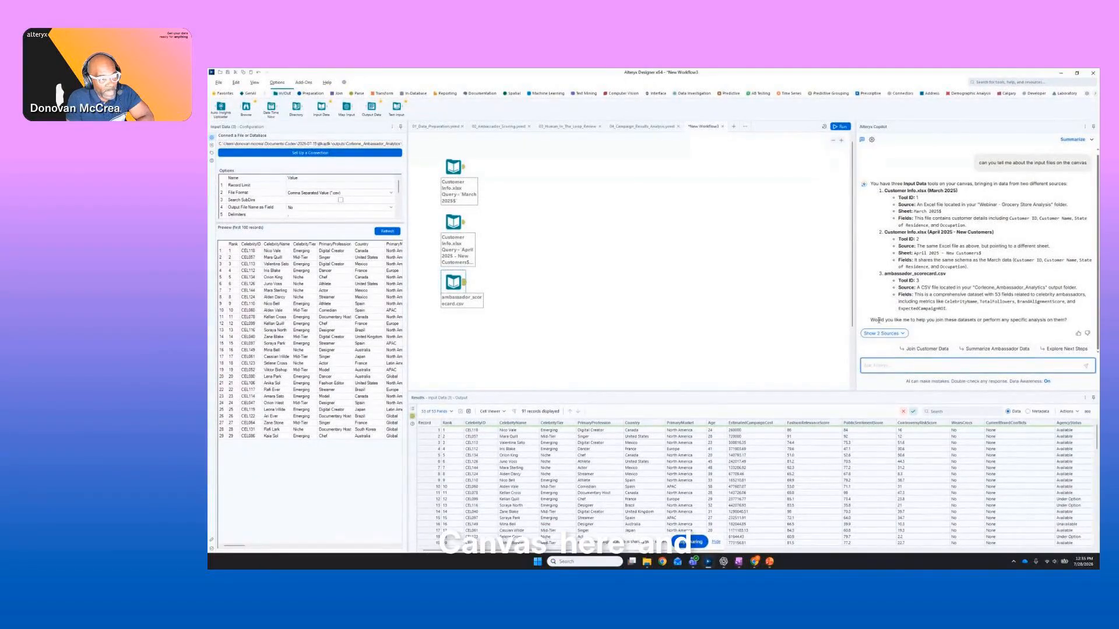
drag(964, 320, 1064, 320)
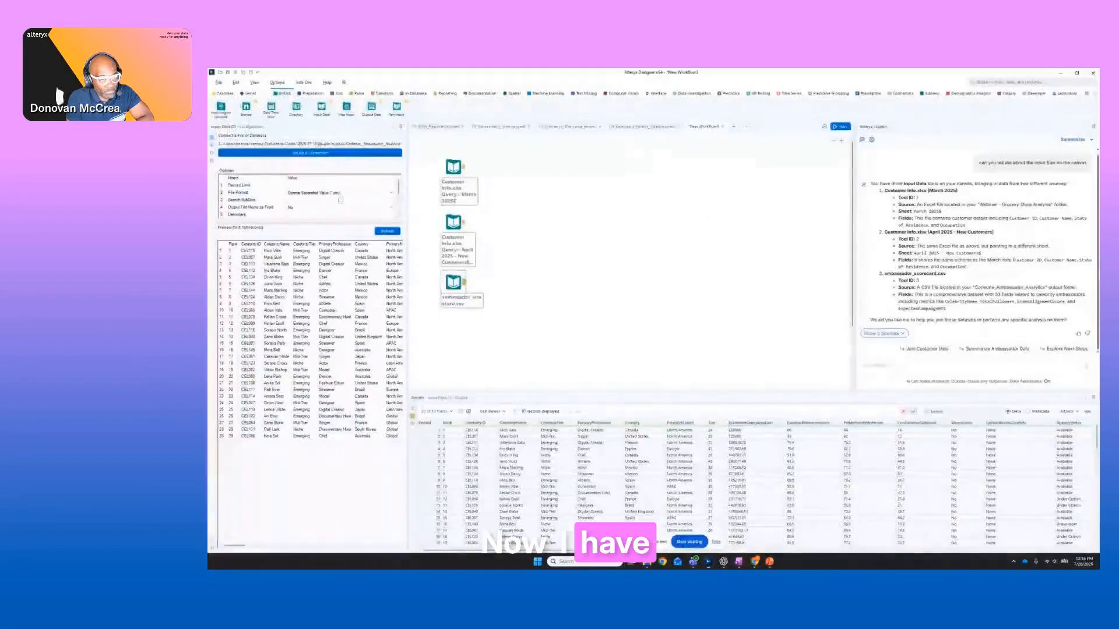
Switch to OneNote and copy the Ask Alteryx prompt about ambassador_scorecard and customer_info, then return to the workflow.
key(alt+Tab)
key(alt+Tab)
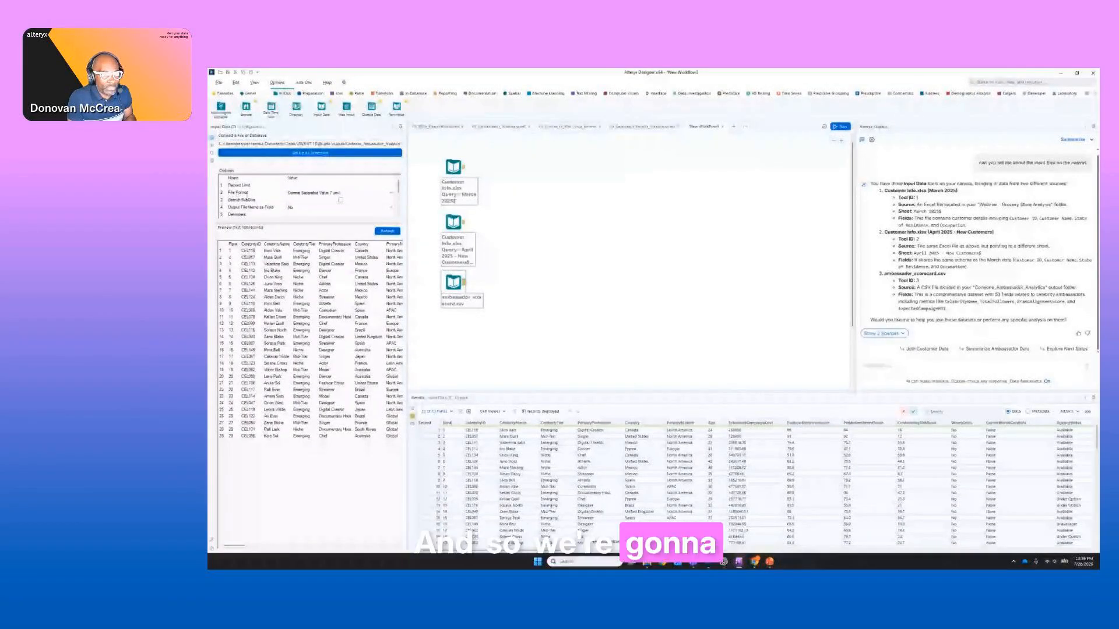
drag(1099, 160, 639, 144)
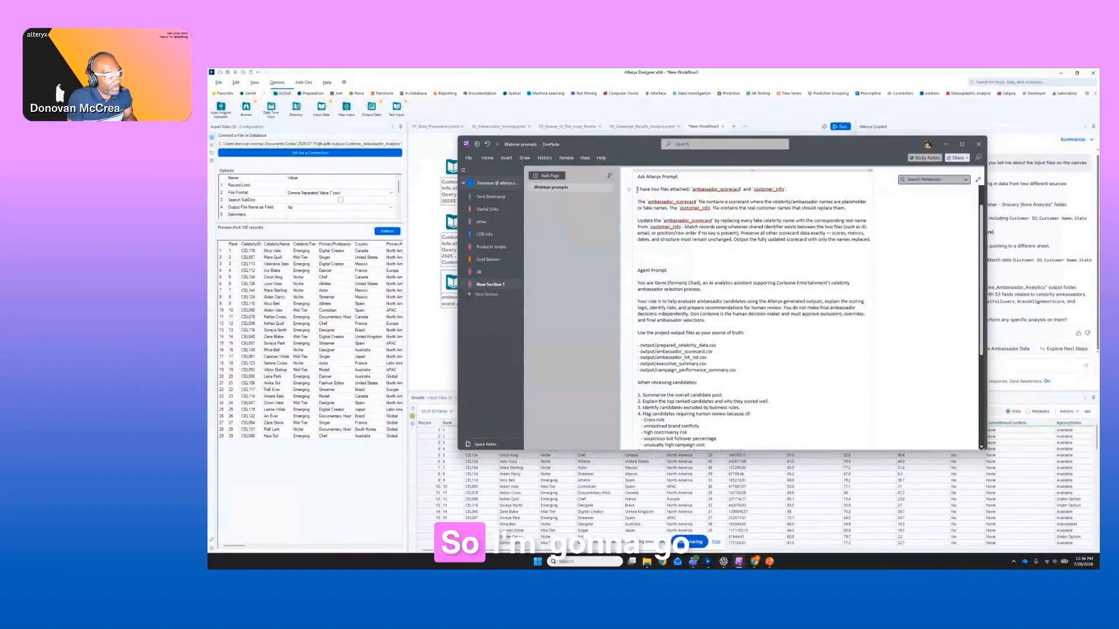
drag(637, 189, 869, 242)
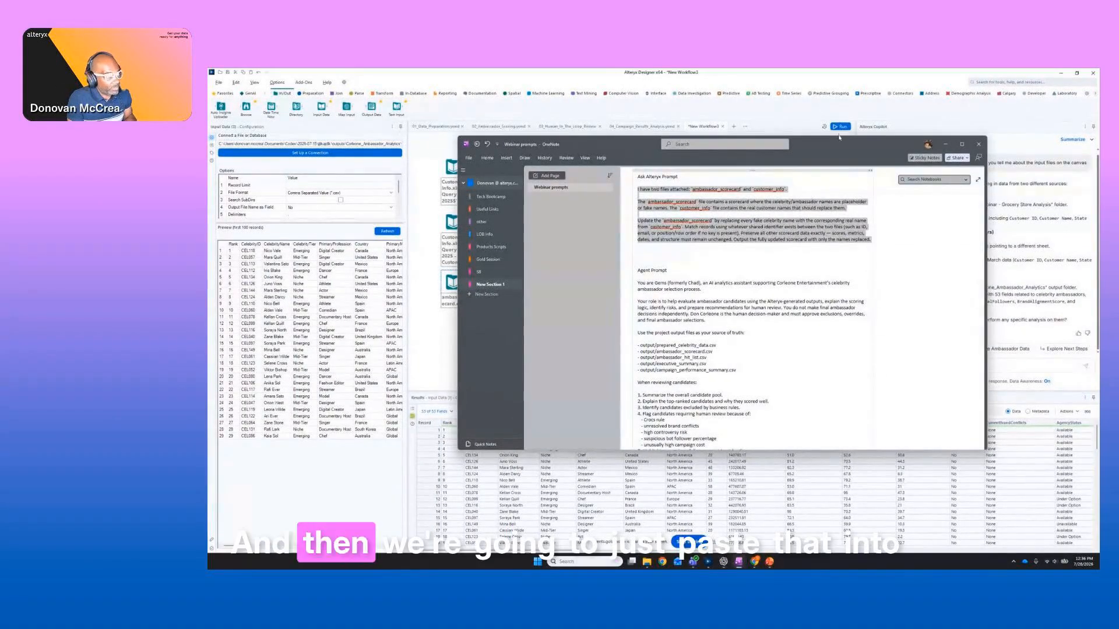
drag(855, 144, 1099, 198)
Paste the copied prompt into the Ask Alteryx chat and check it against the March 2025 customer input's data.
click(932, 366)
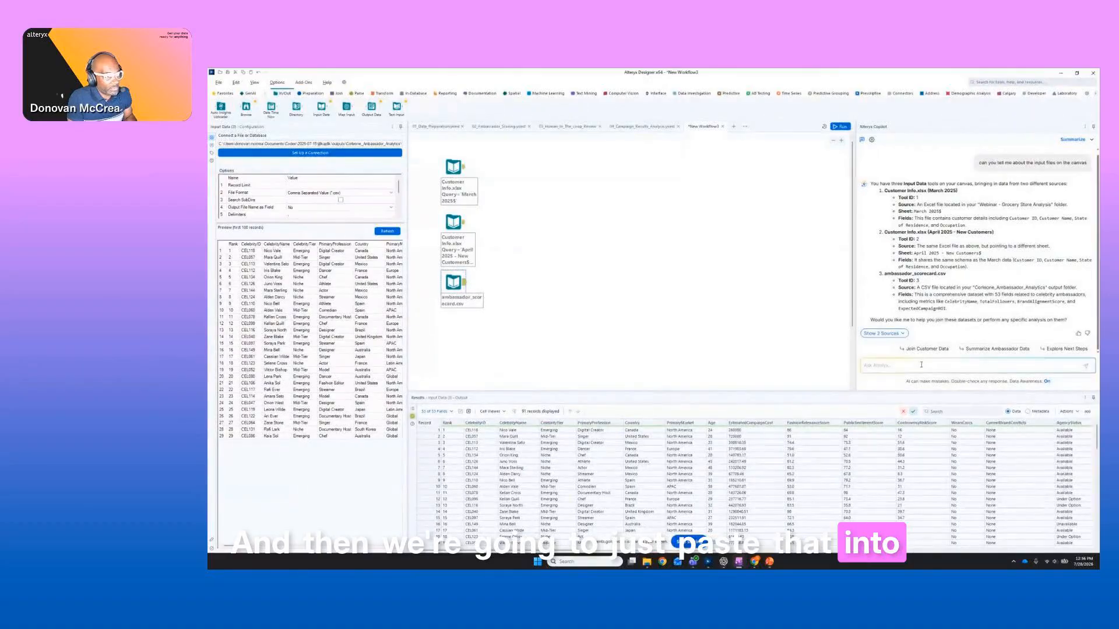
key(ctrl+v)
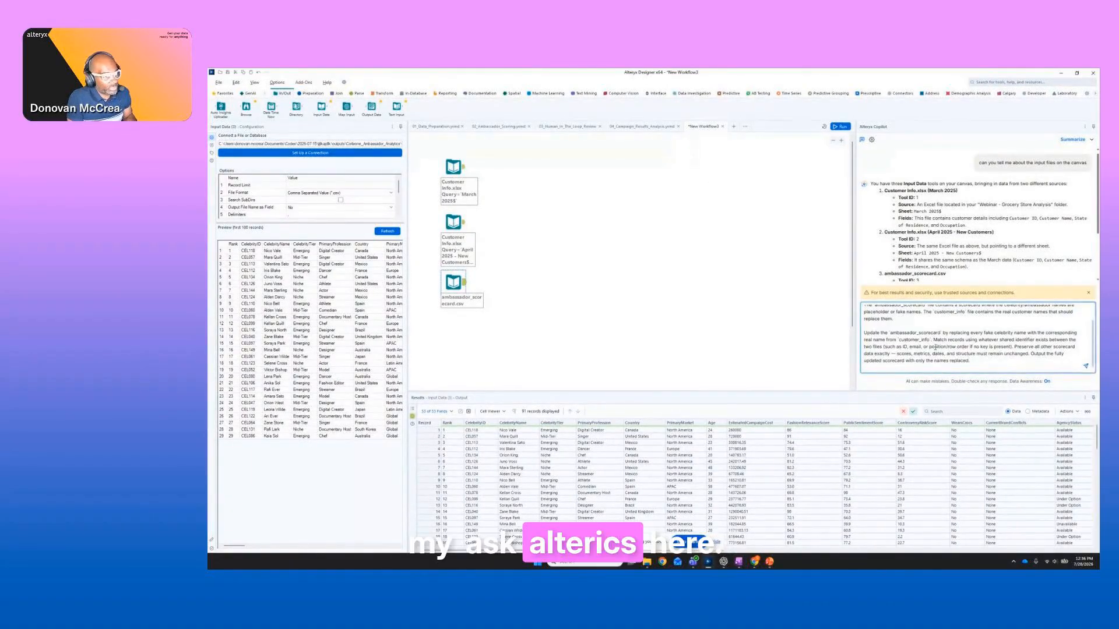
scroll(921, 356, up, 2)
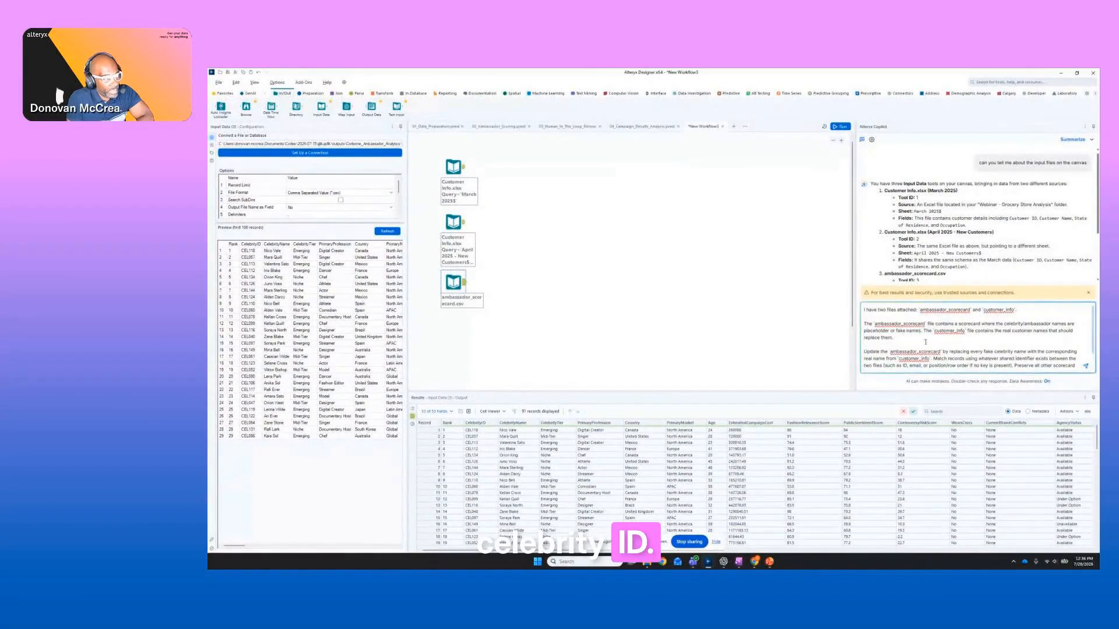
click(464, 170)
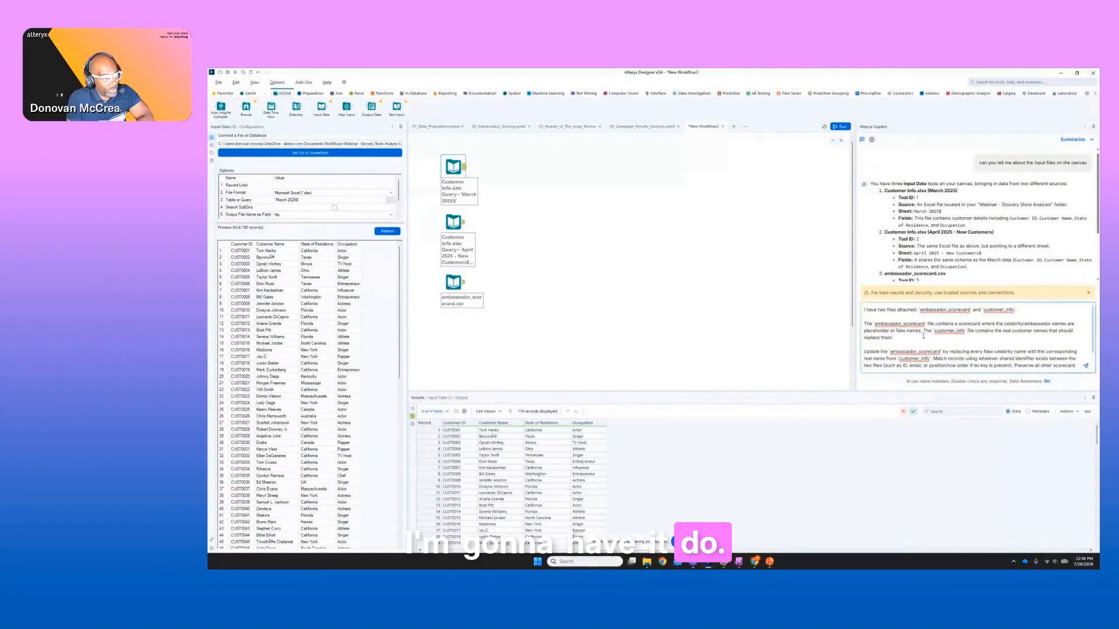
scroll(925, 324, down, 2)
scroll(925, 324, up, 2)
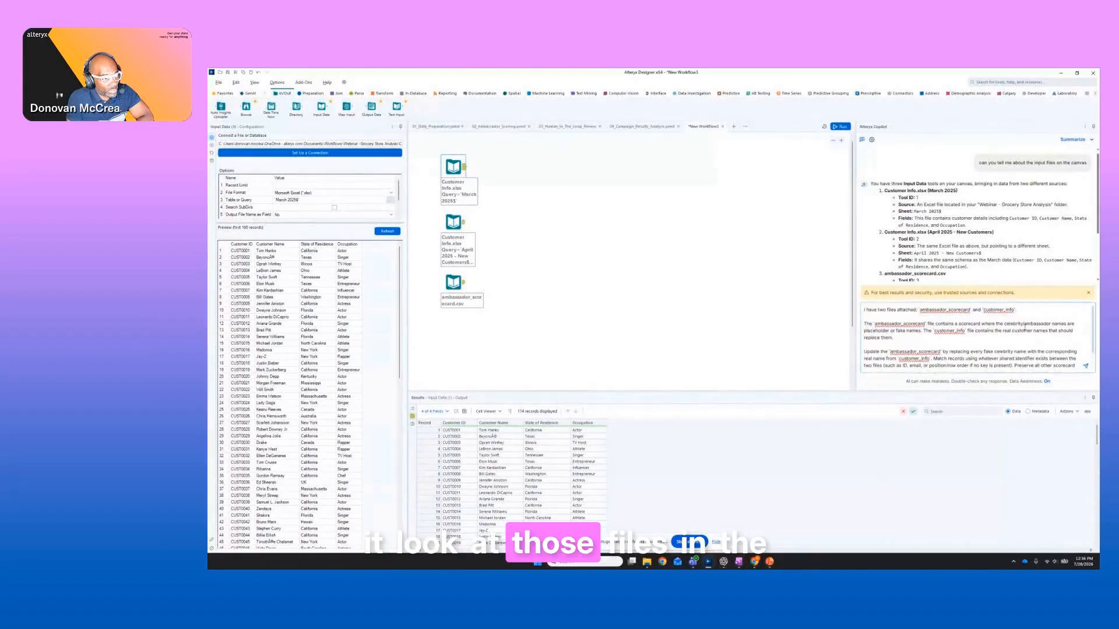
scroll(868, 336, down, 2)
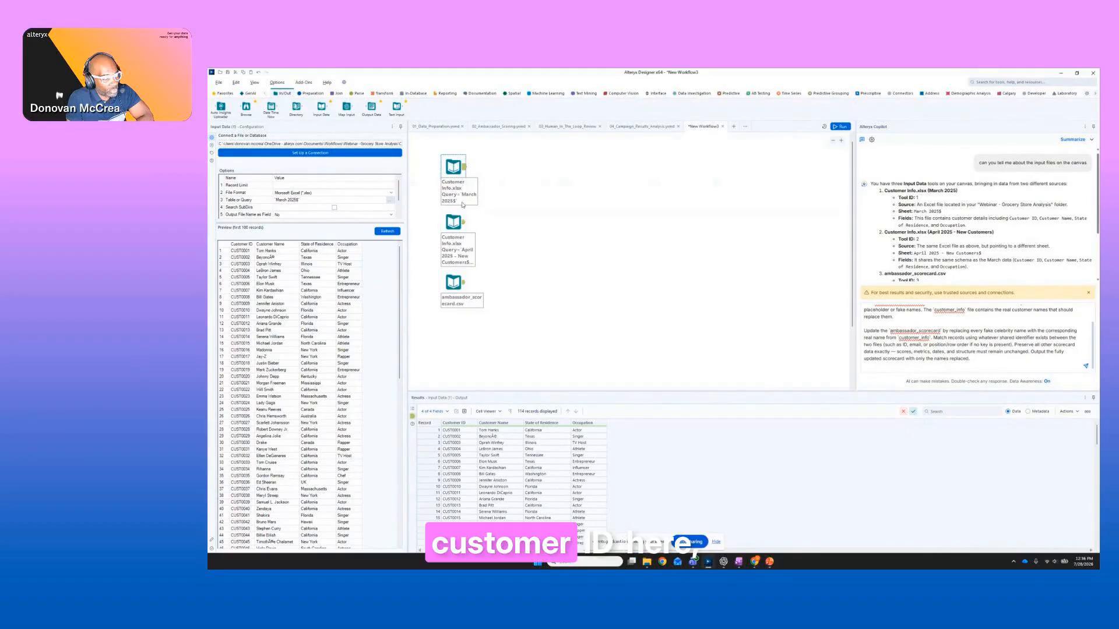
Send the name-replacement prompt to Ask Alteryx and bring its latest response into view.
click(1072, 359)
click(1085, 366)
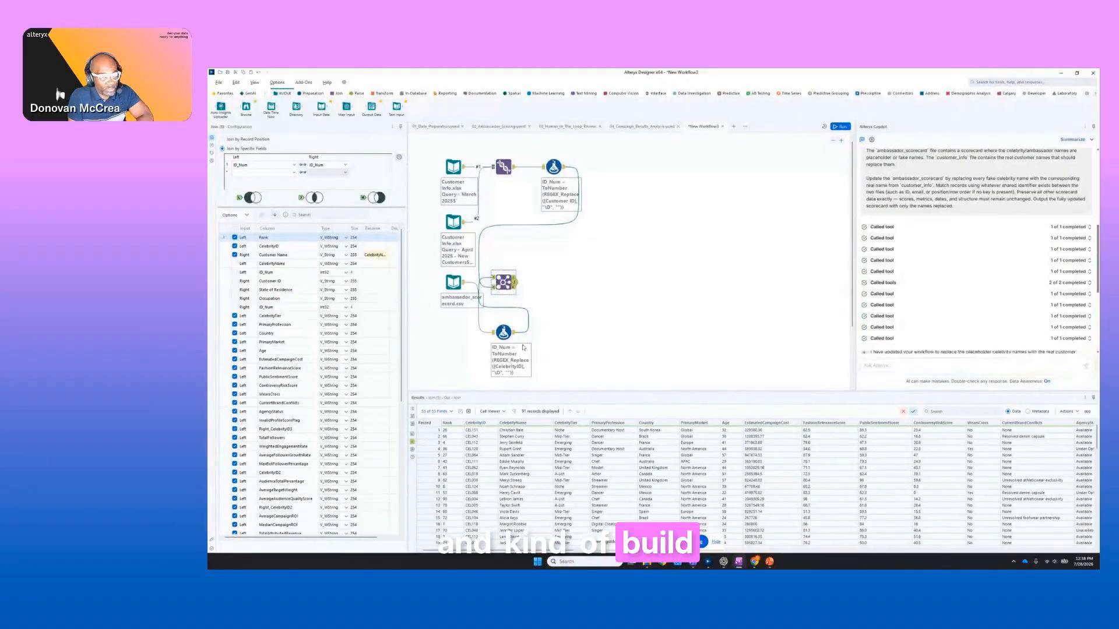
click(897, 365)
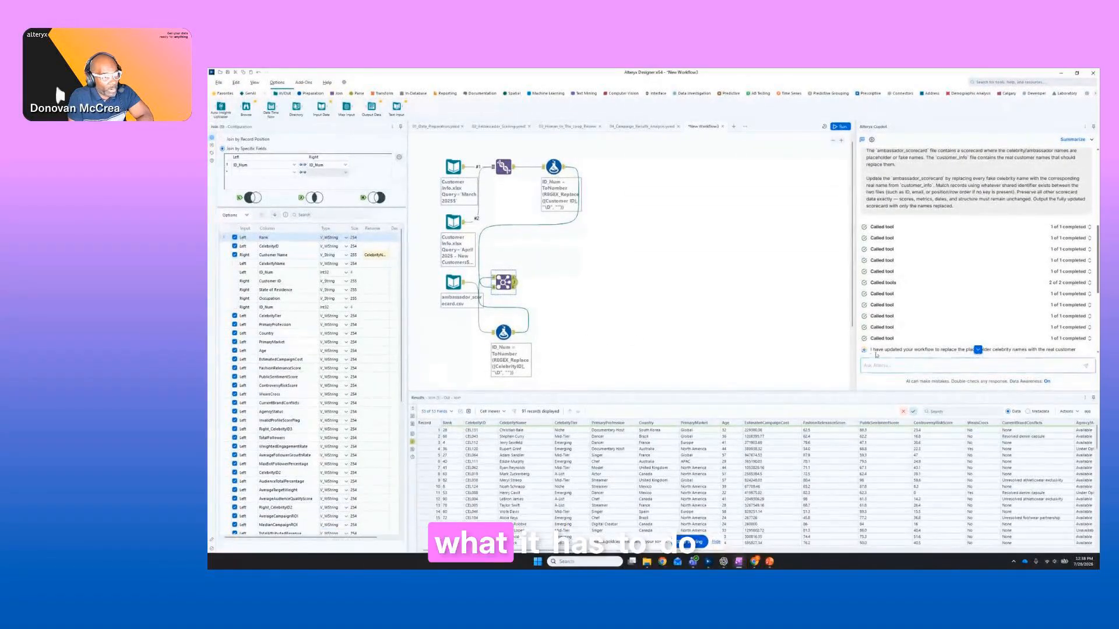
click(978, 350)
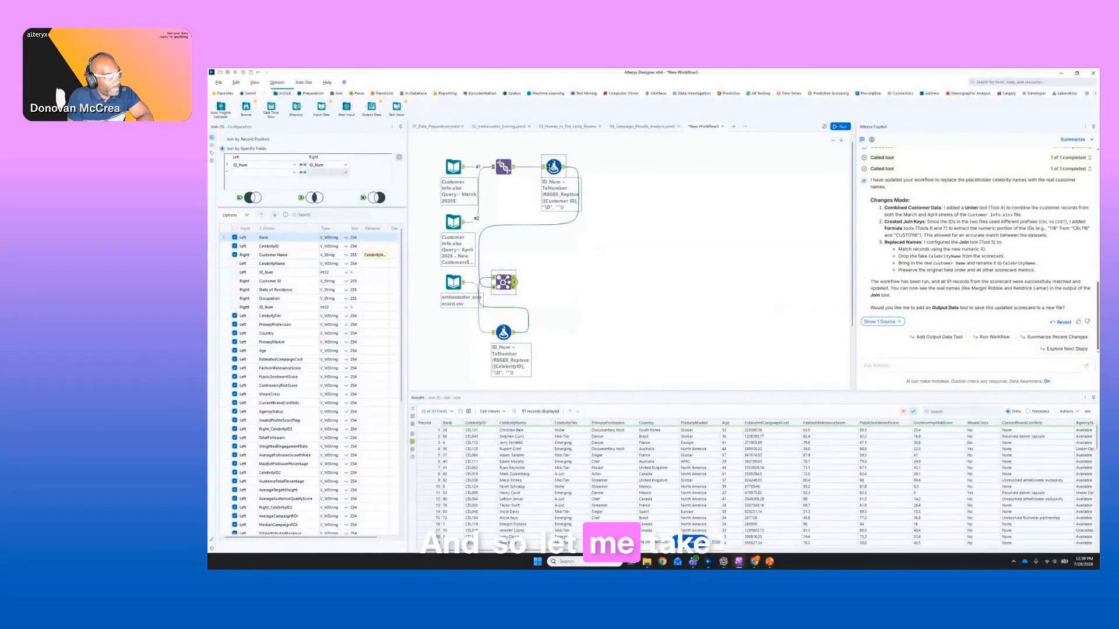
Tidy the generated workflow by spacing out the Union and Formula tools, aligning the scorecard Formula with its input, and placing the Join after both branches.
drag(553, 168, 573, 168)
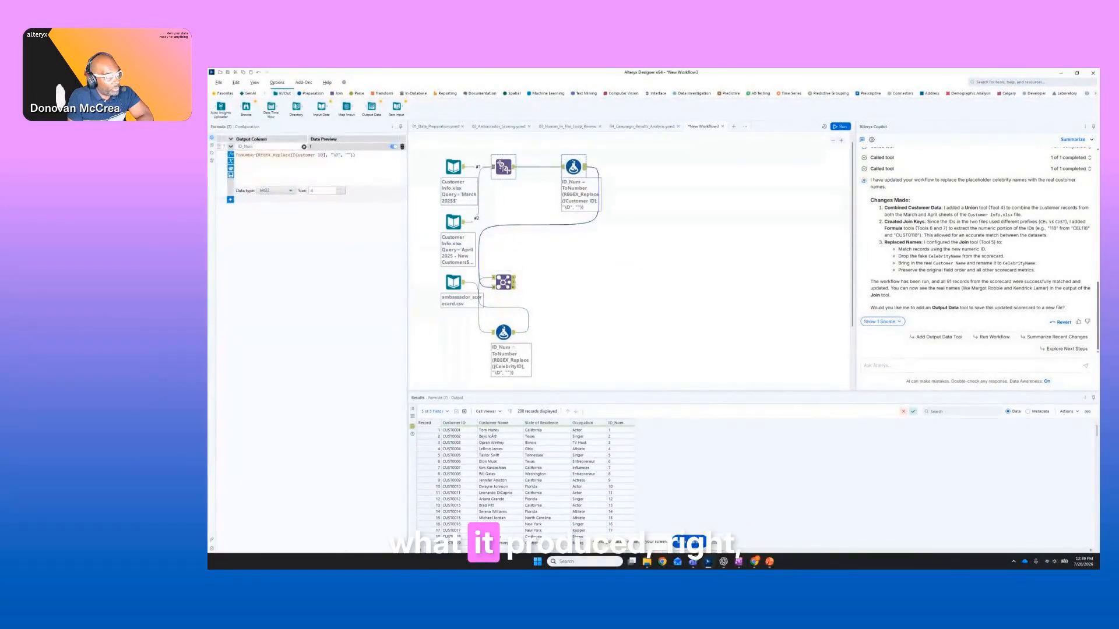
drag(503, 167, 513, 167)
drag(503, 282, 623, 257)
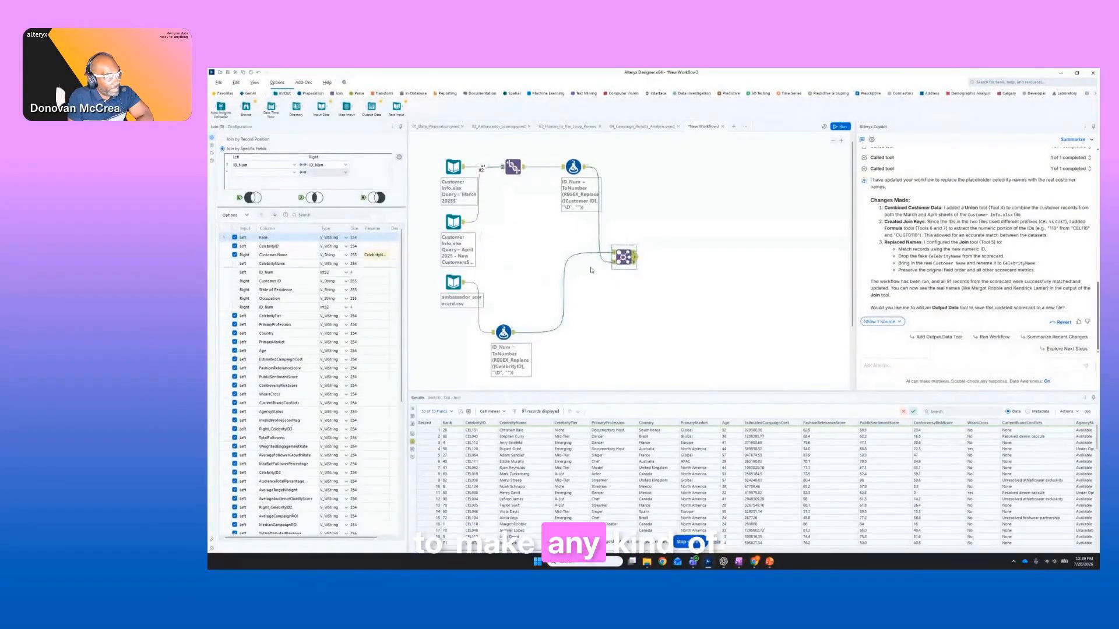
drag(504, 332, 513, 287)
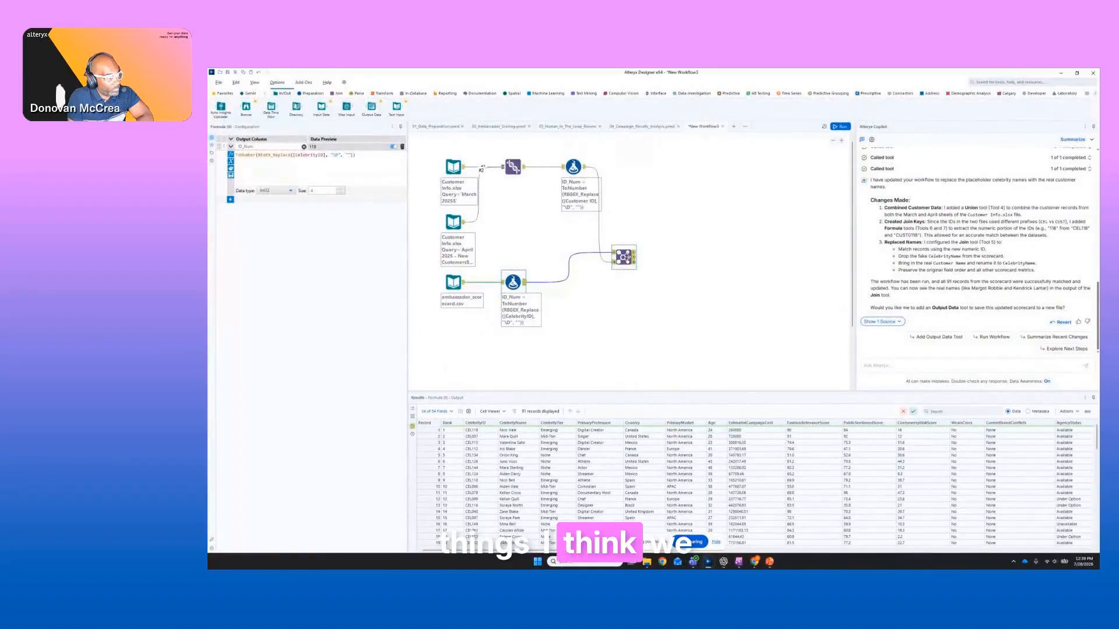
click(628, 257)
drag(628, 256, 638, 257)
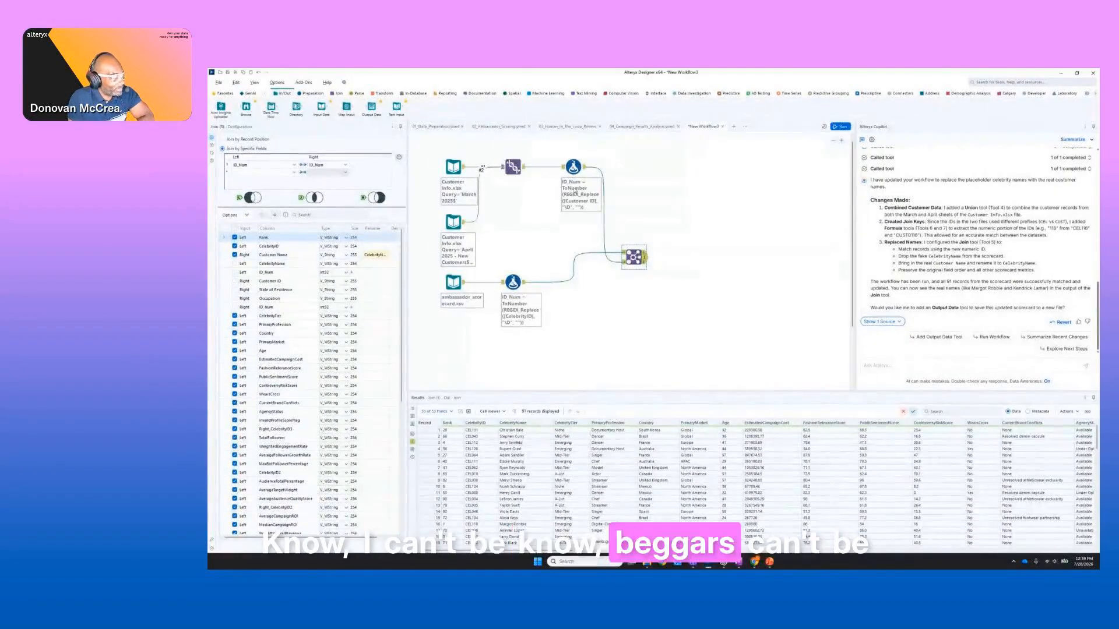
Compare the March and April 2025 customer input records with the Union tool's combined output.
click(462, 169)
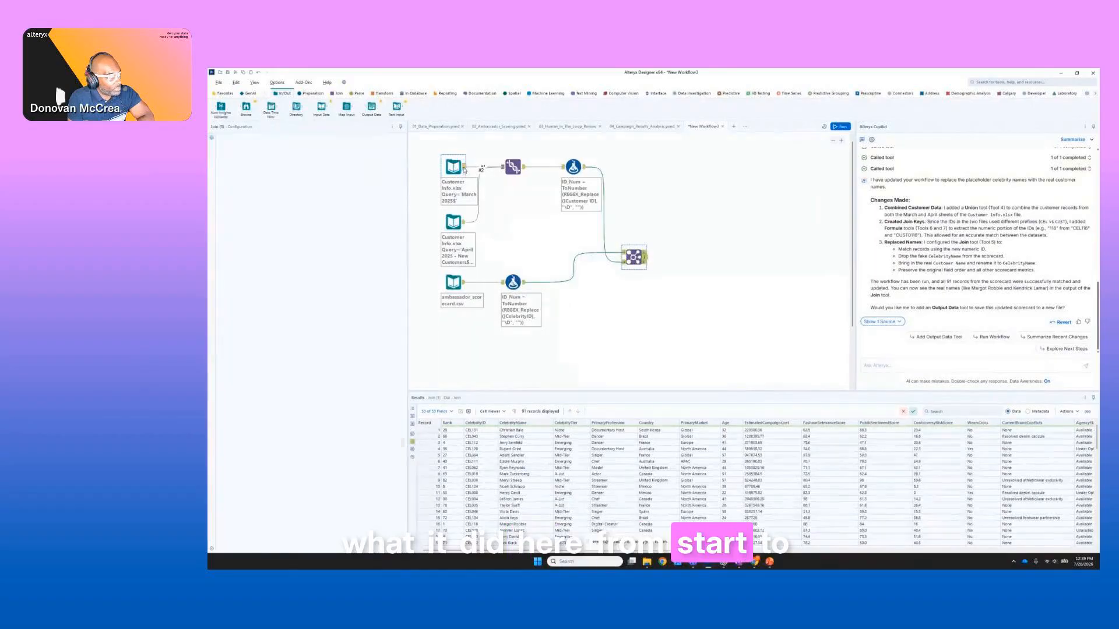
click(522, 159)
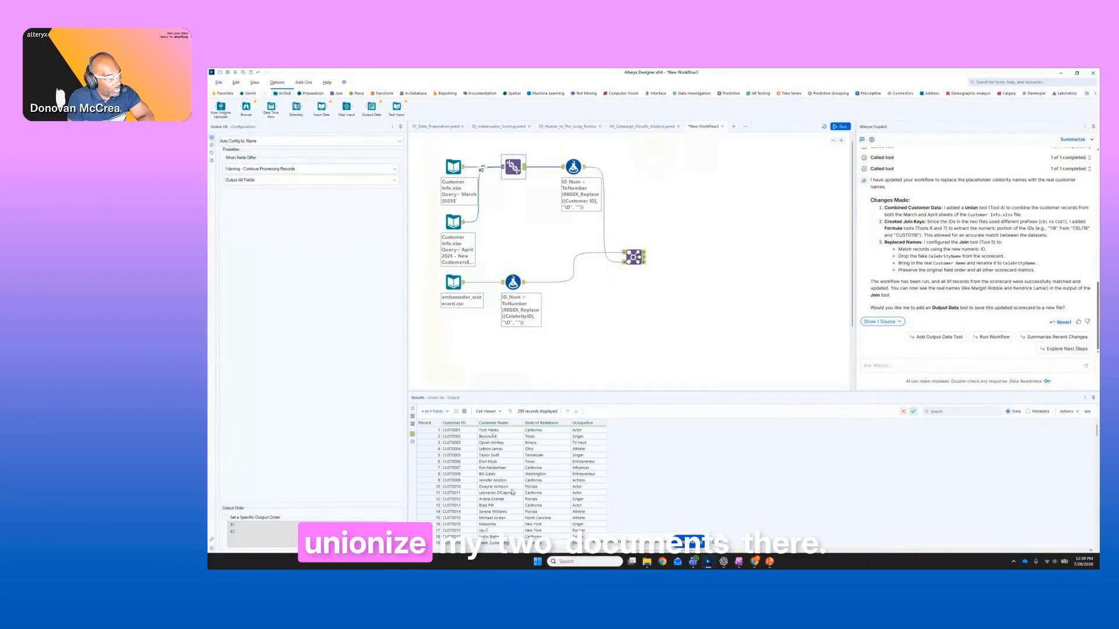
scroll(527, 467, down, 7)
scroll(528, 465, down, 20)
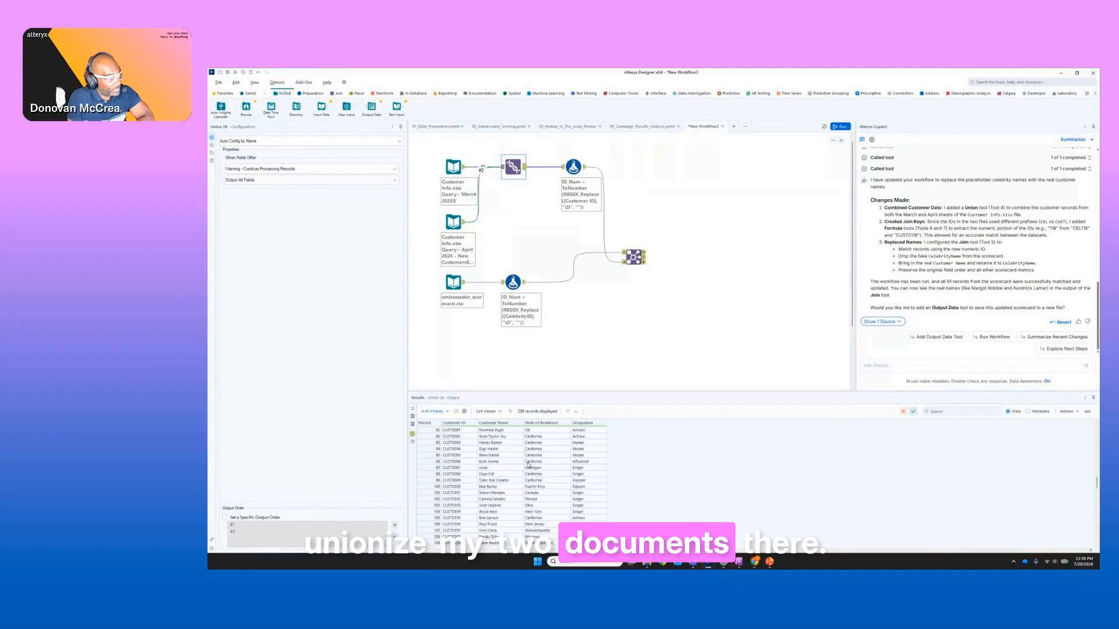
click(463, 169)
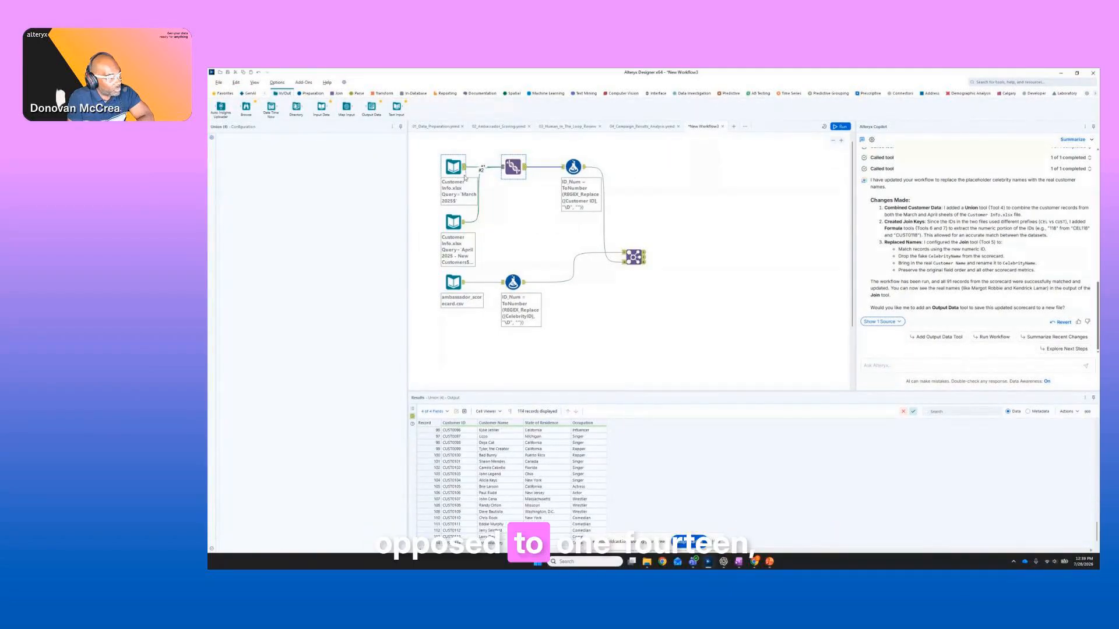
click(465, 225)
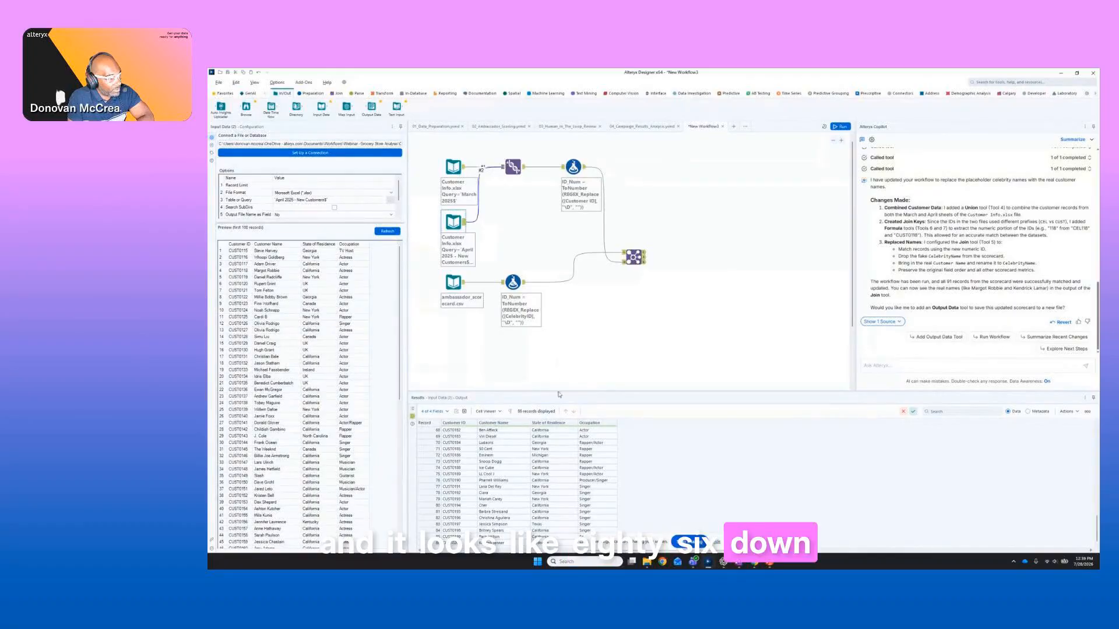
click(513, 168)
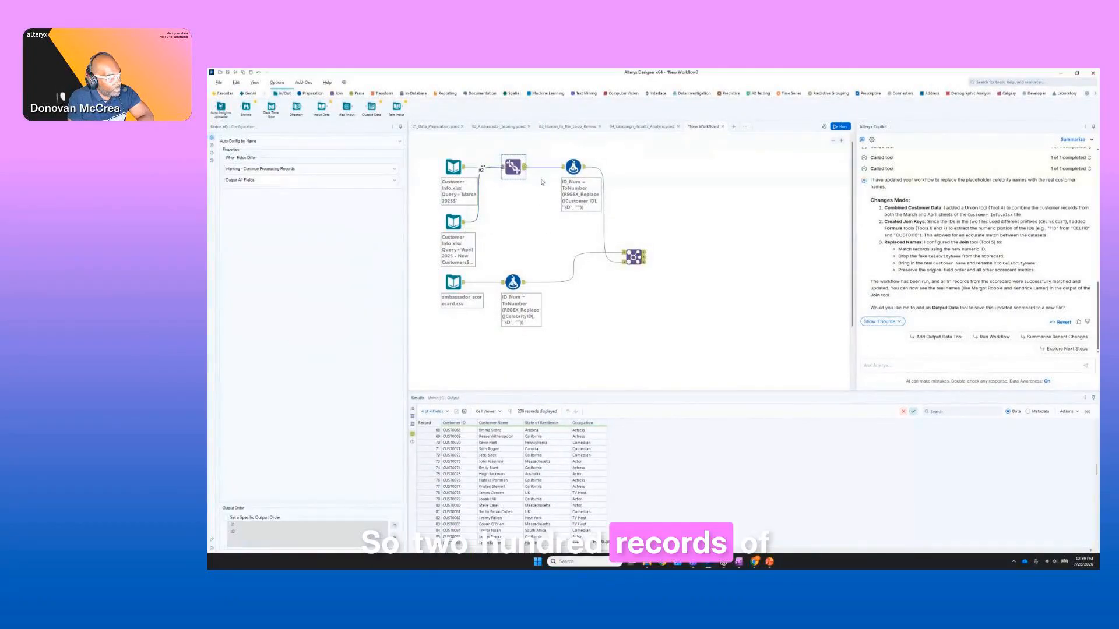
Inspect the ambassador_scorecard.csv data, both ID_Num Formula outputs, and the celebrity names in the Join output.
click(463, 285)
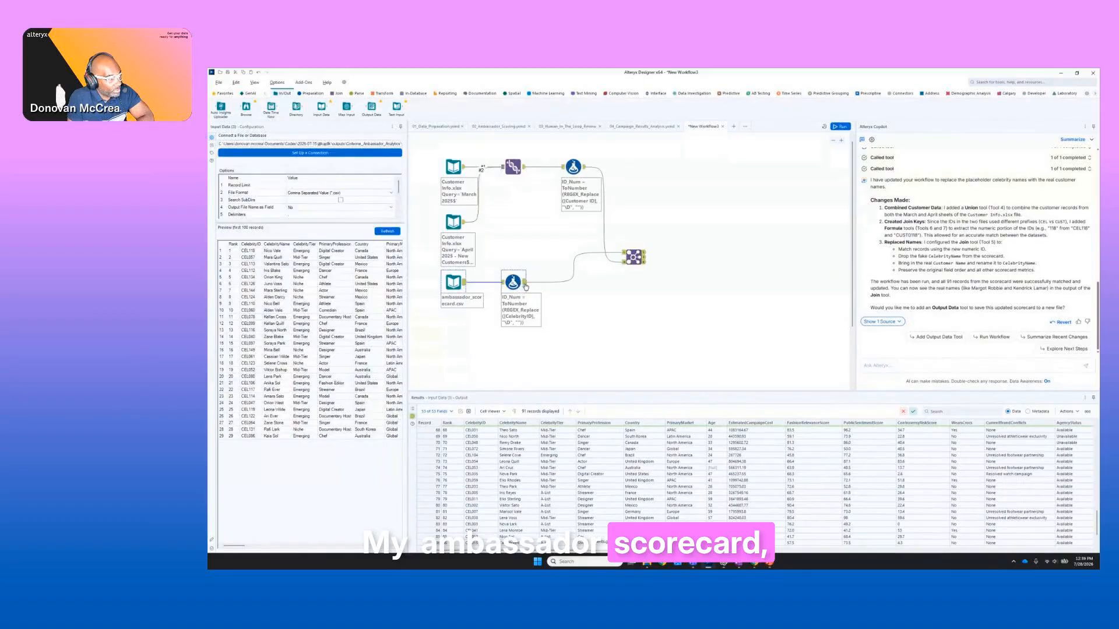
click(524, 286)
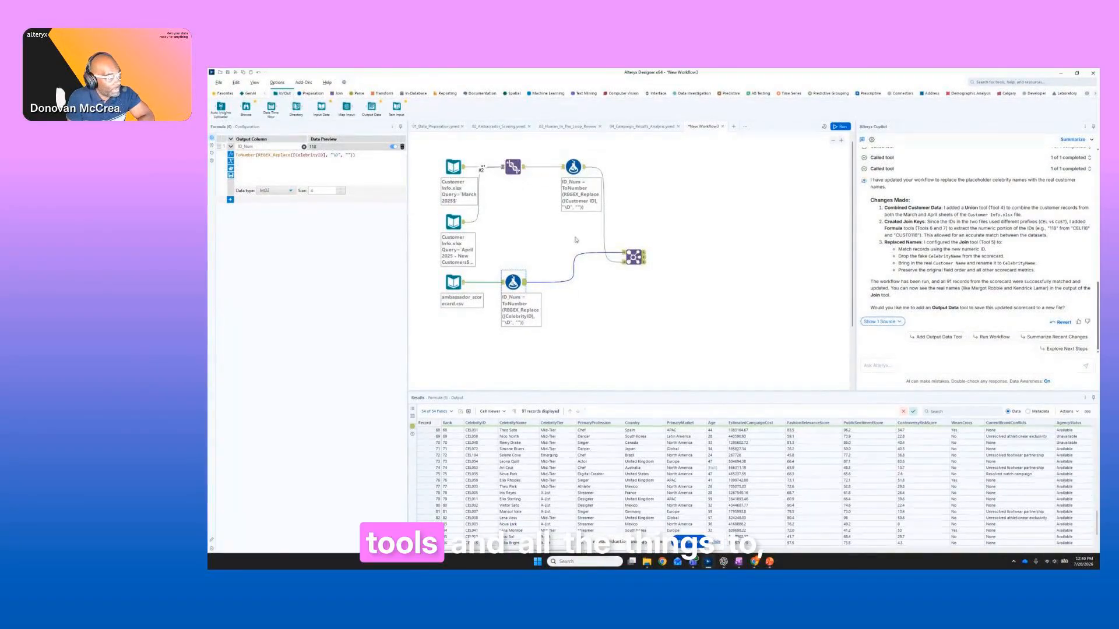
click(576, 168)
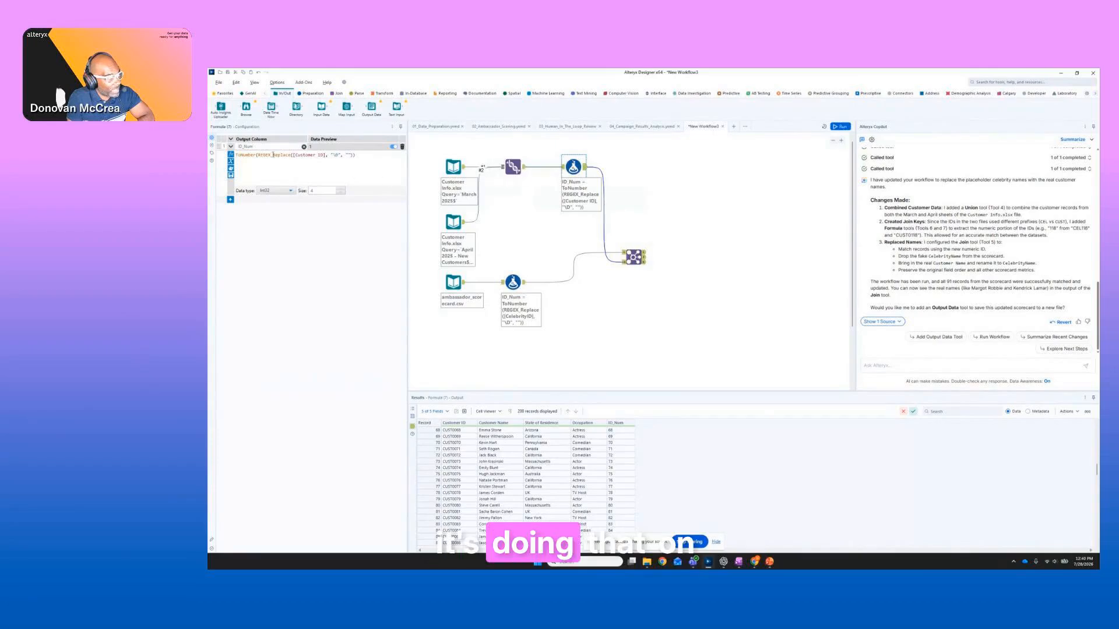
click(646, 263)
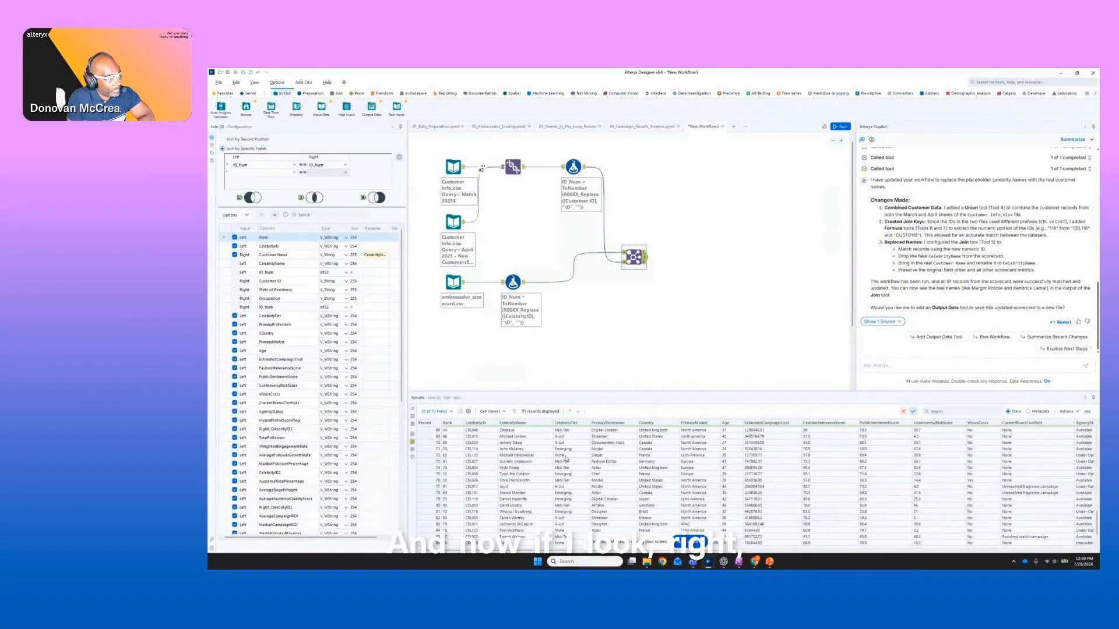
scroll(527, 483, down, 2)
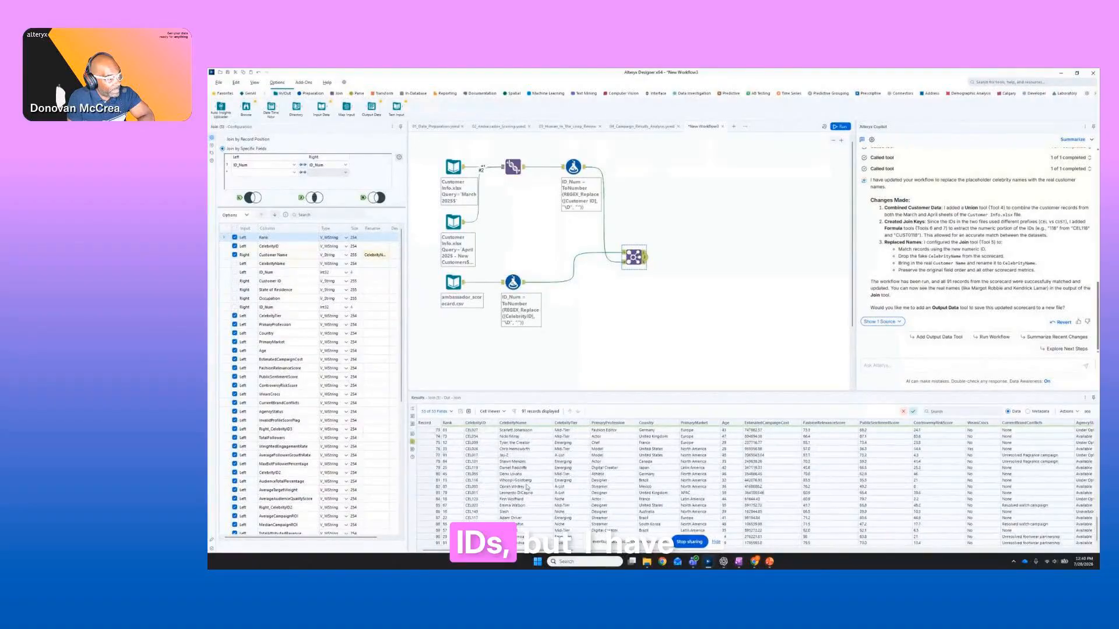
scroll(527, 487, up, 15)
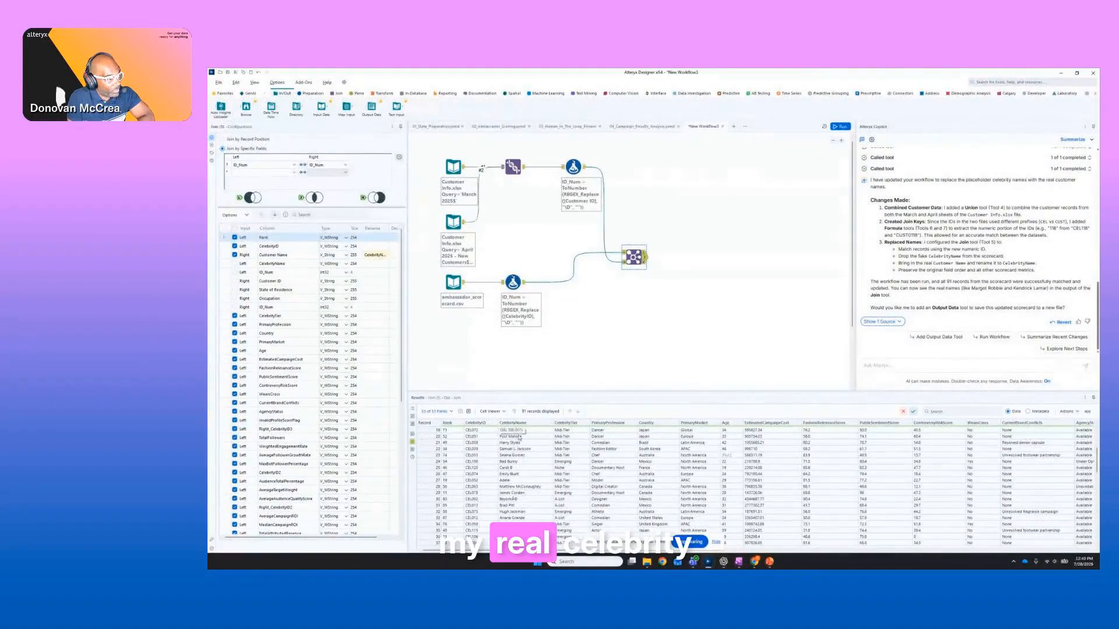
scroll(521, 440, up, 2)
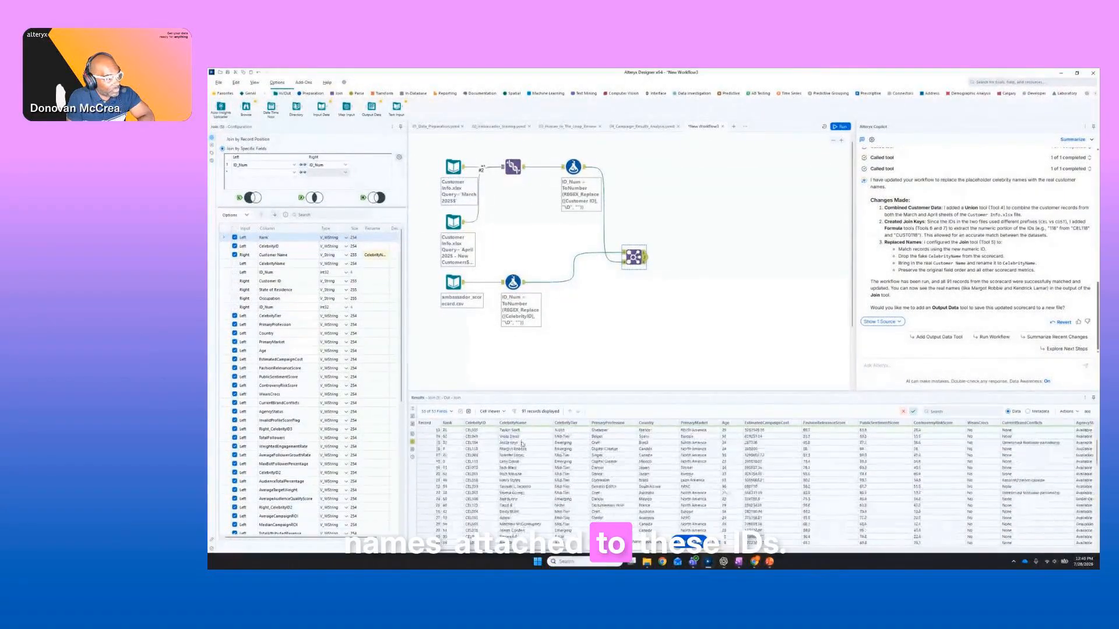
scroll(521, 443, down, 8)
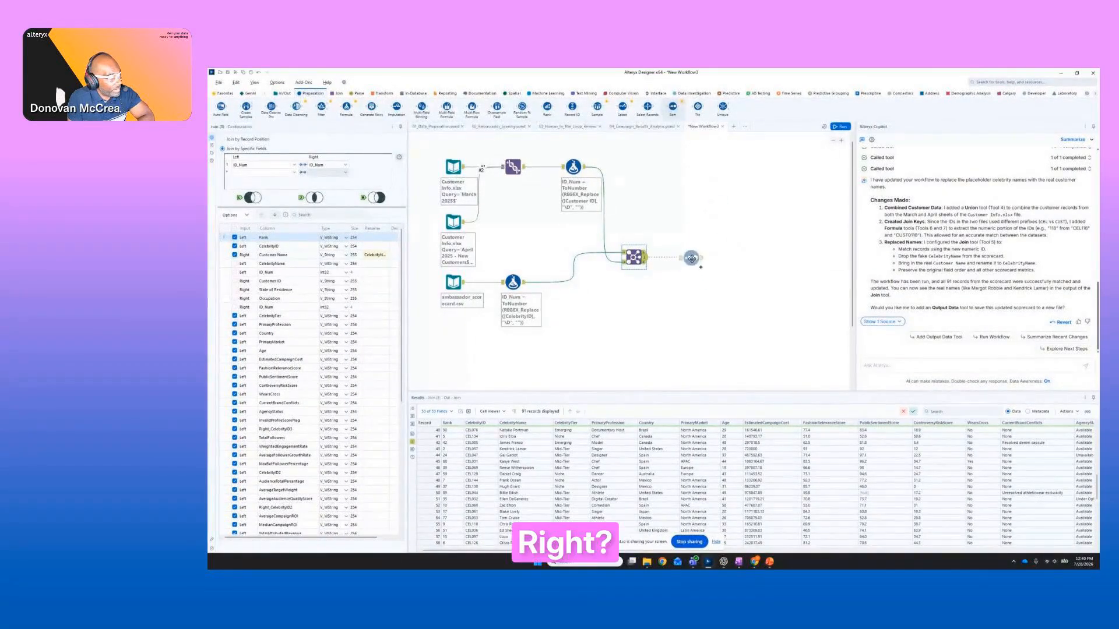
Add a Sort tool after the Join output and sort the records by Rank in ascending order.
drag(692, 260, 694, 257)
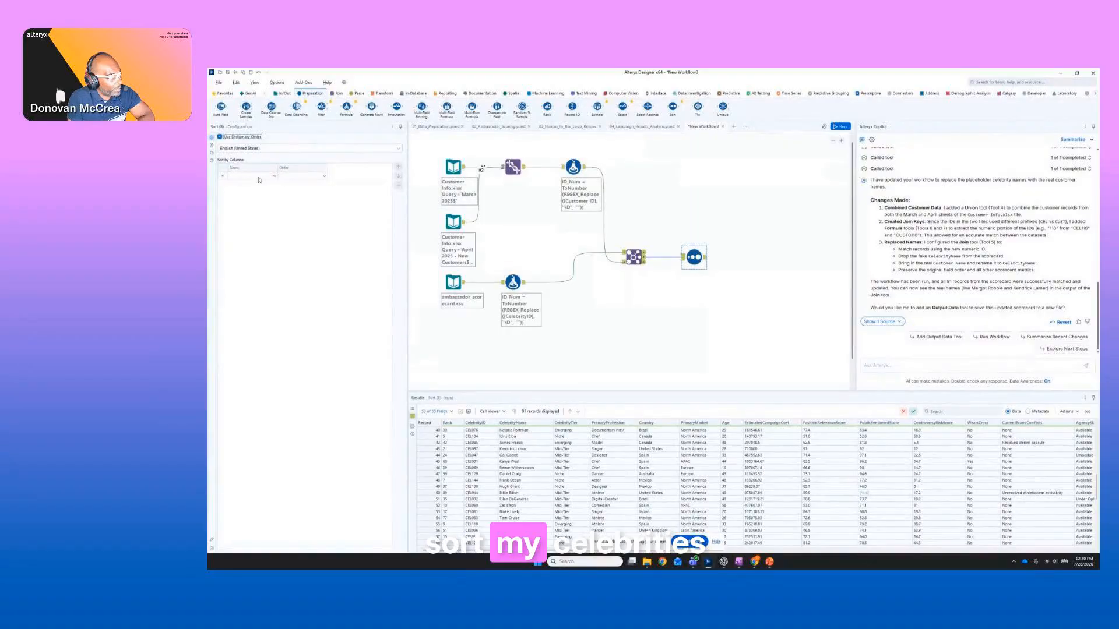
click(259, 176)
click(262, 182)
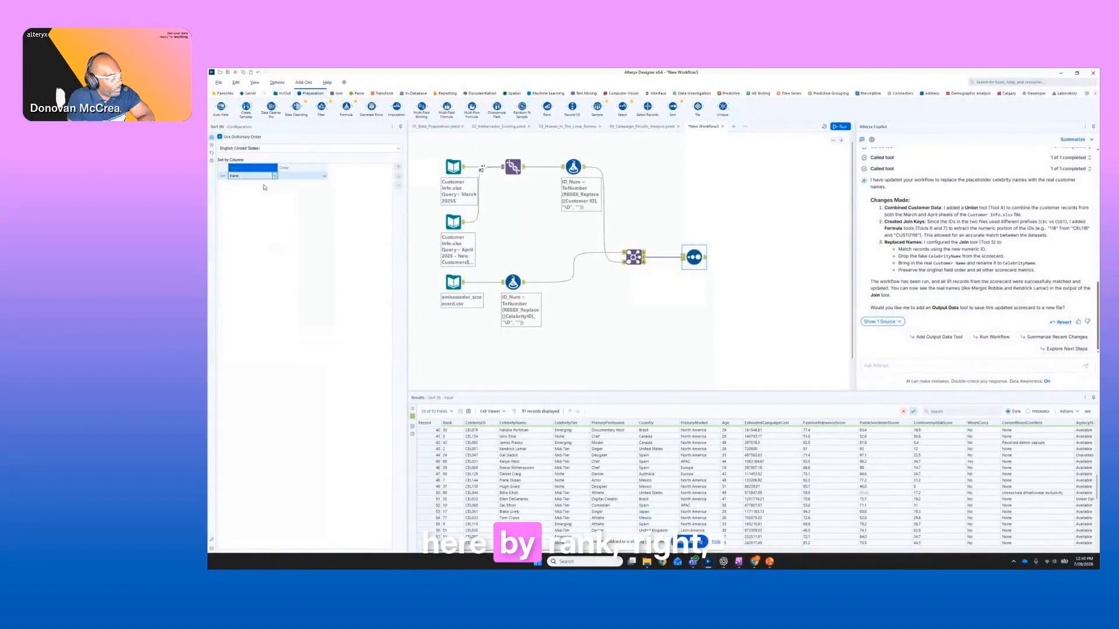
Run the workflow and review the Sort tool's output records.
click(841, 127)
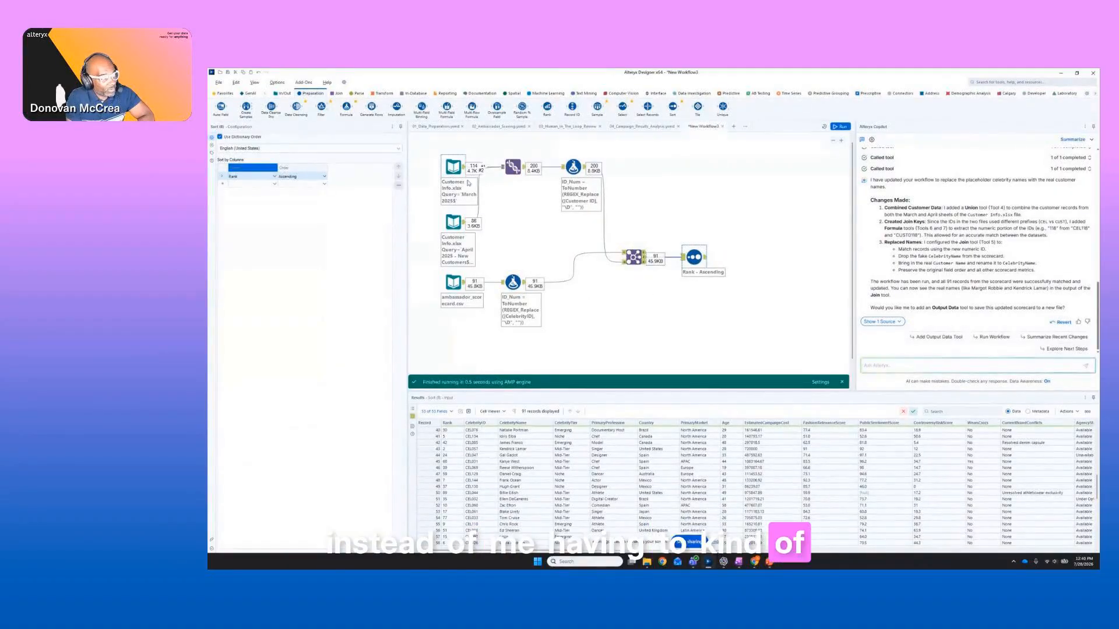
click(706, 259)
scroll(709, 462, up, 13)
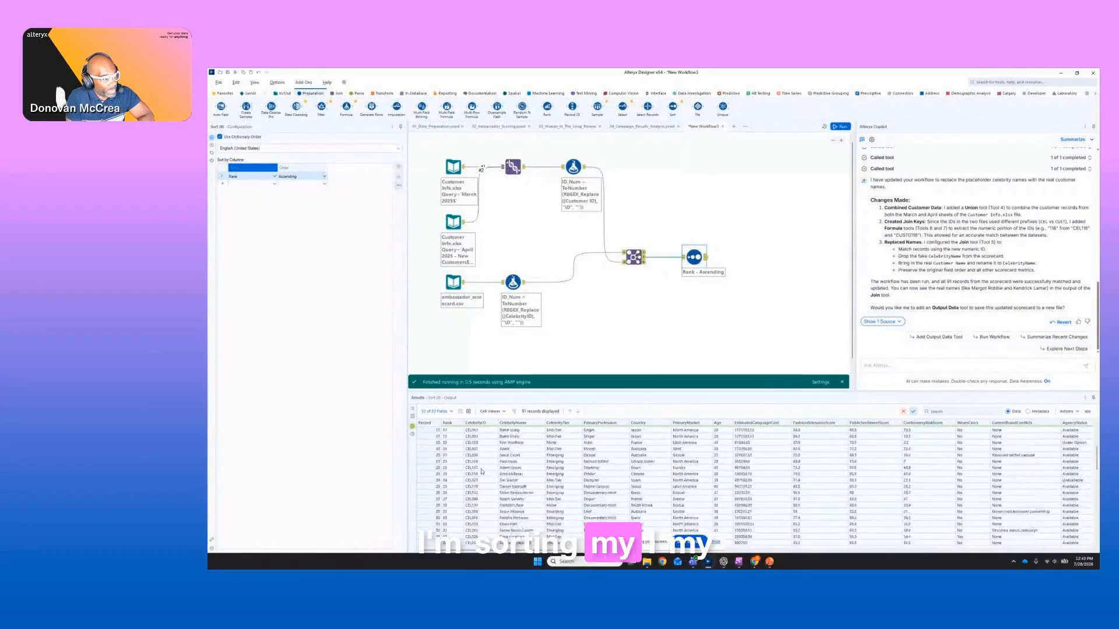